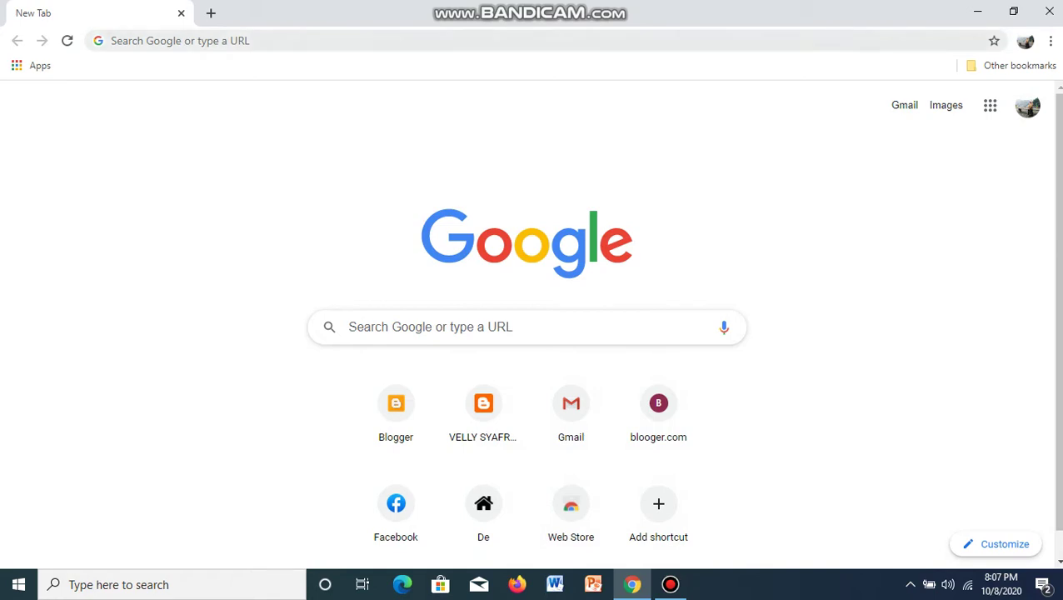
Search the web for "anyflip login" and open the AnyFlip sign-in page.
click(120, 40)
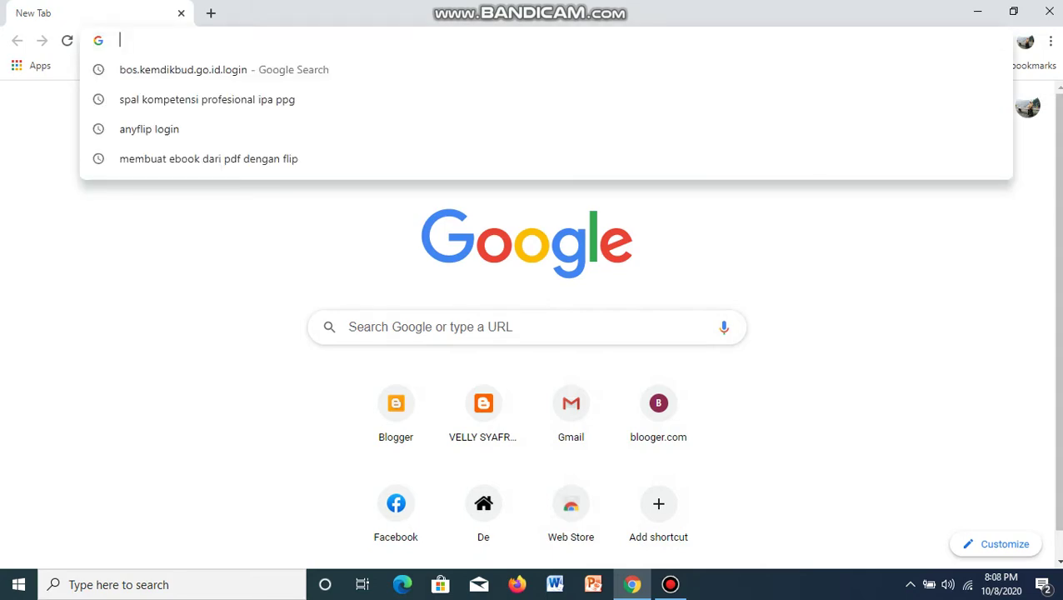
text(any)
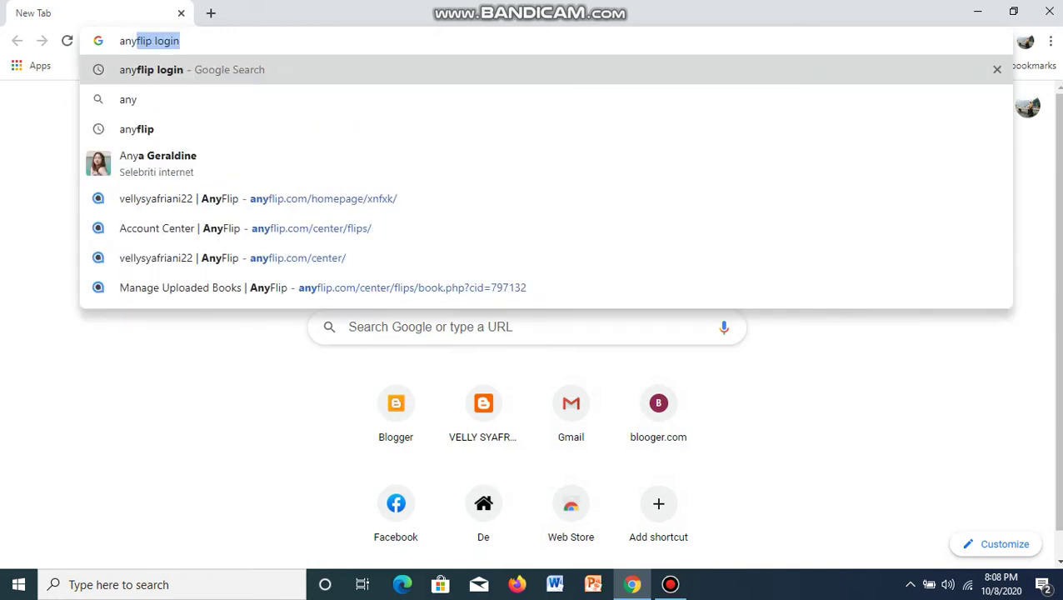
key(Return)
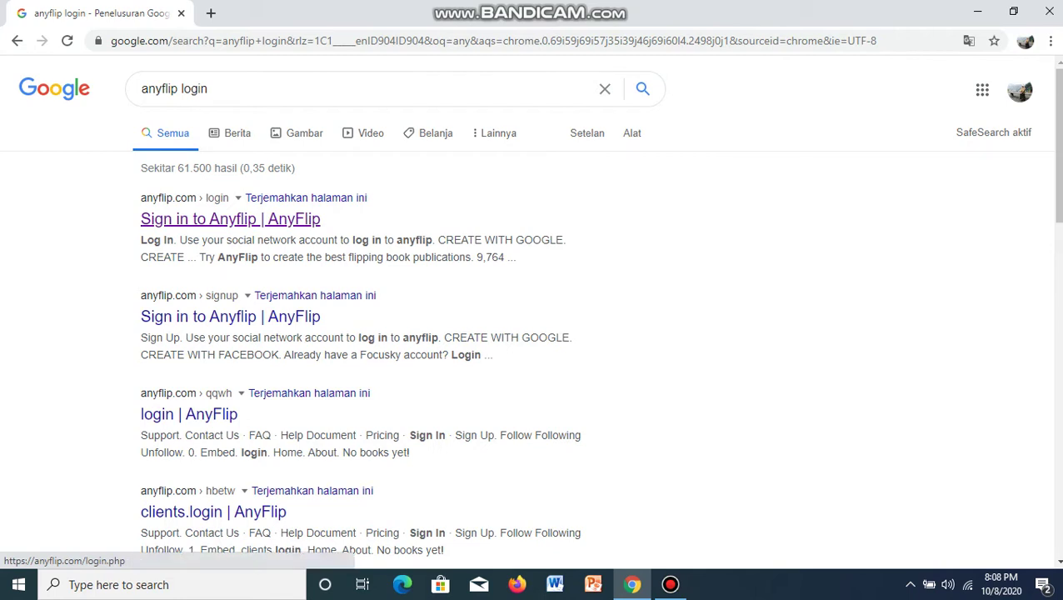
click(230, 219)
click(230, 218)
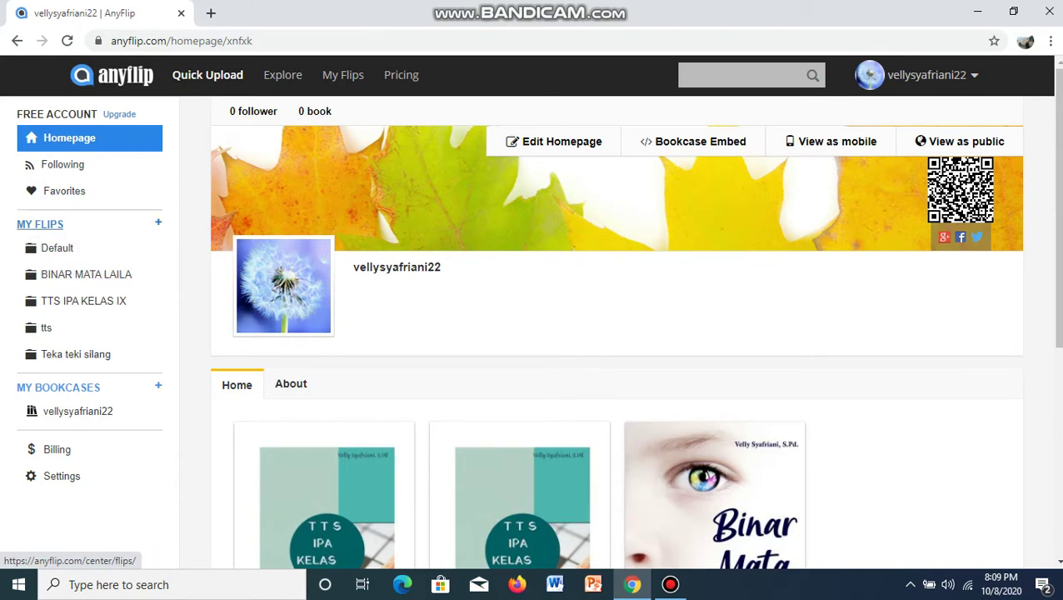
Start a new folder in My Flips named "TTS Kelas 9" with the category Education.
click(40, 224)
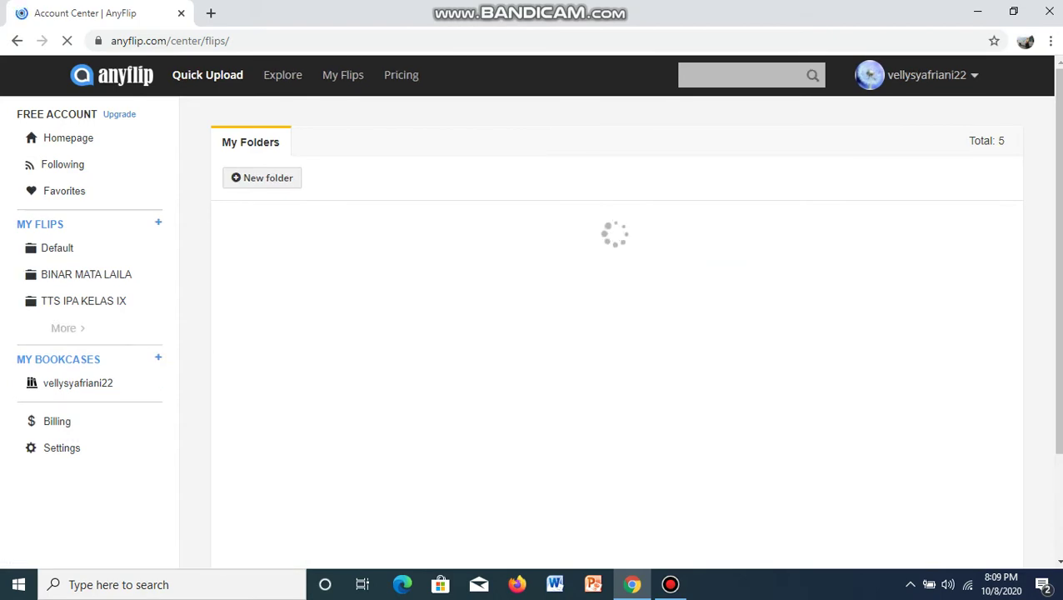
click(261, 178)
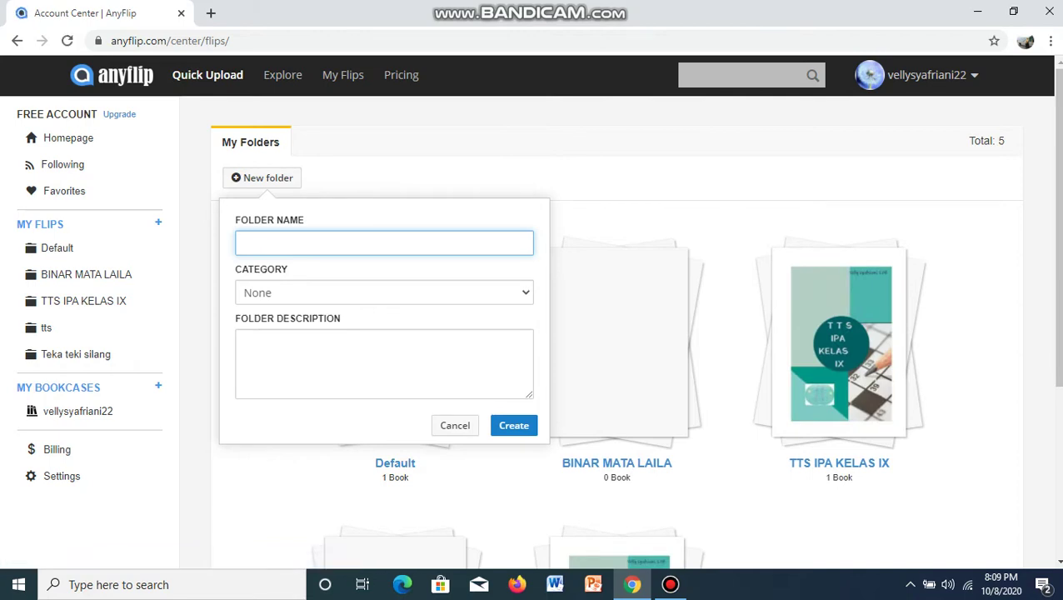
text(TTS Kelas 9)
click(500, 293)
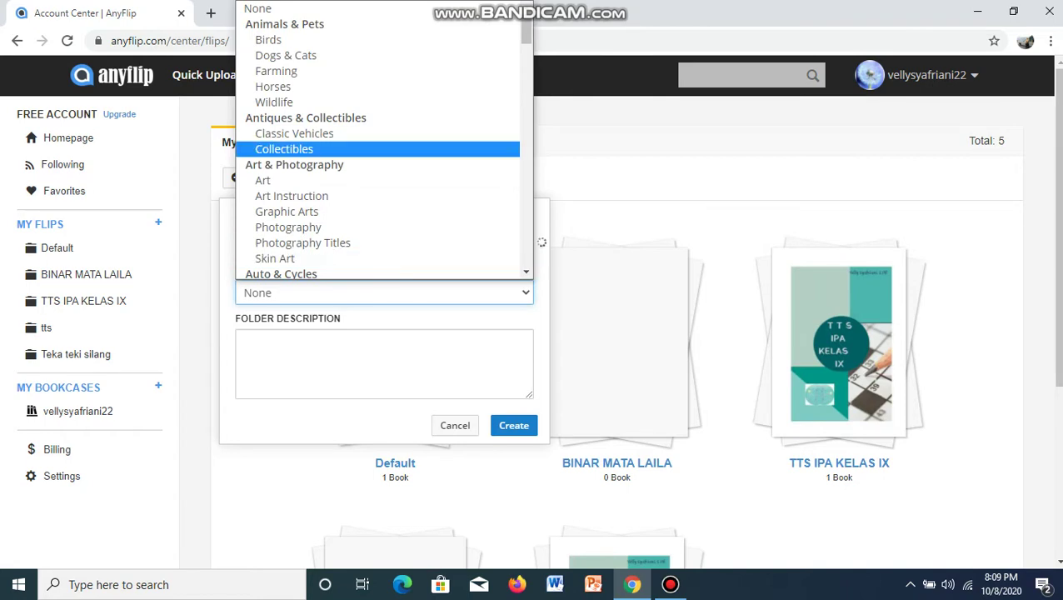
scroll(384, 142, down, 4)
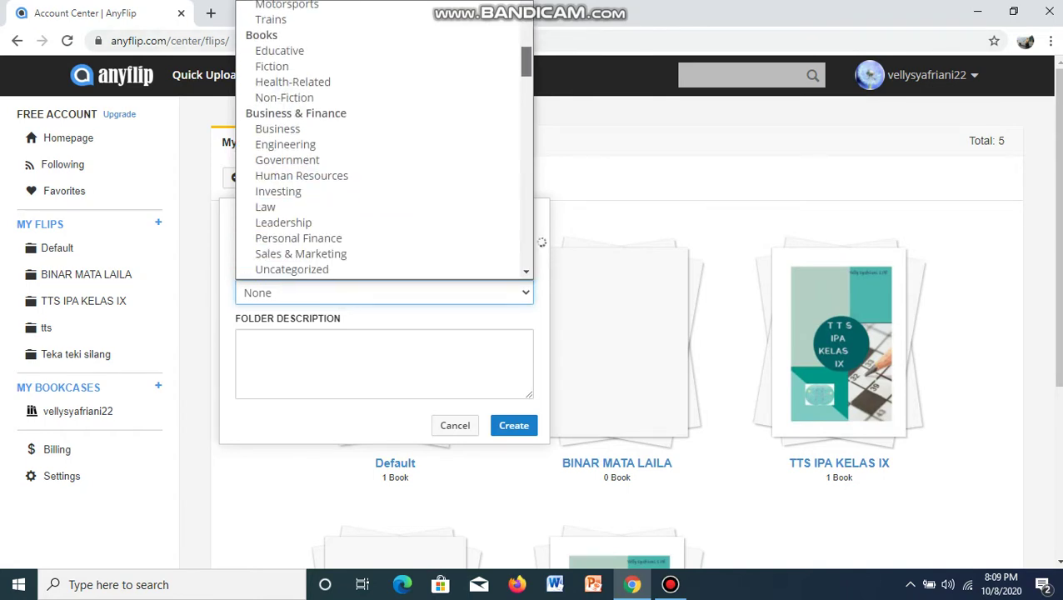
scroll(383, 141, down, 3)
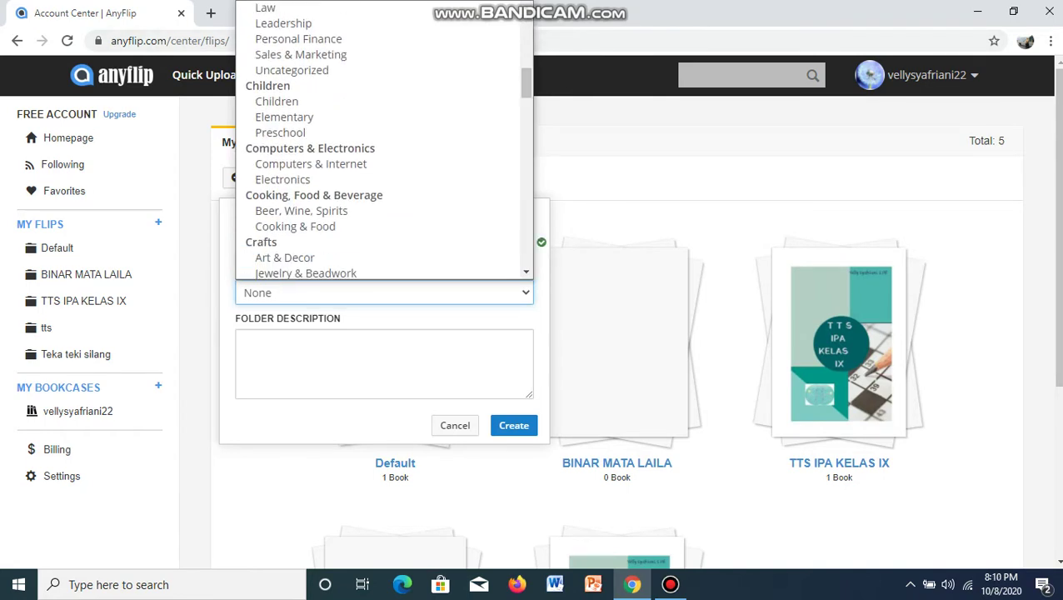
scroll(383, 142, down, 3)
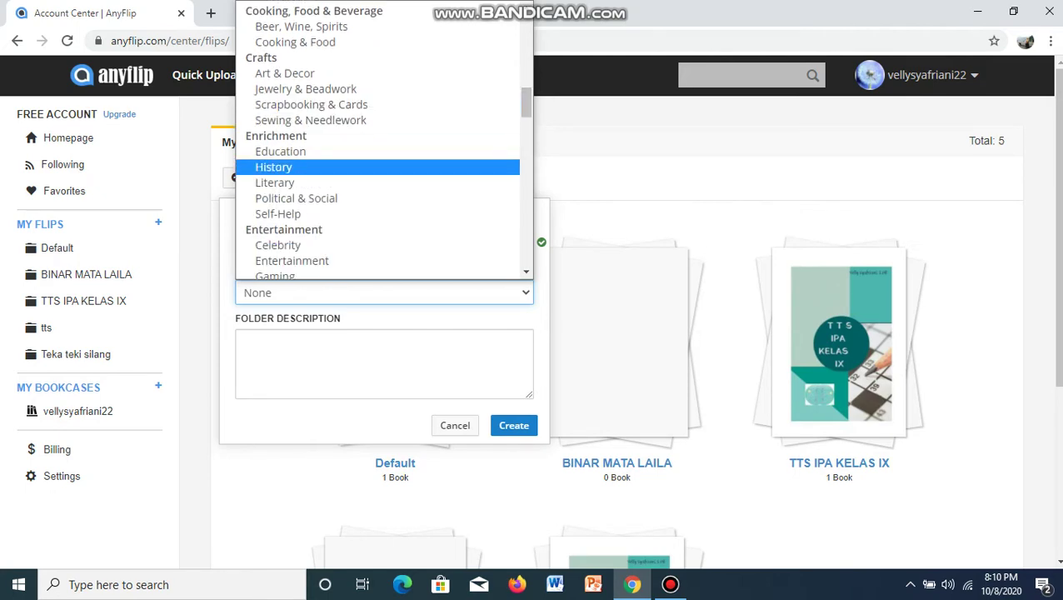
click(280, 151)
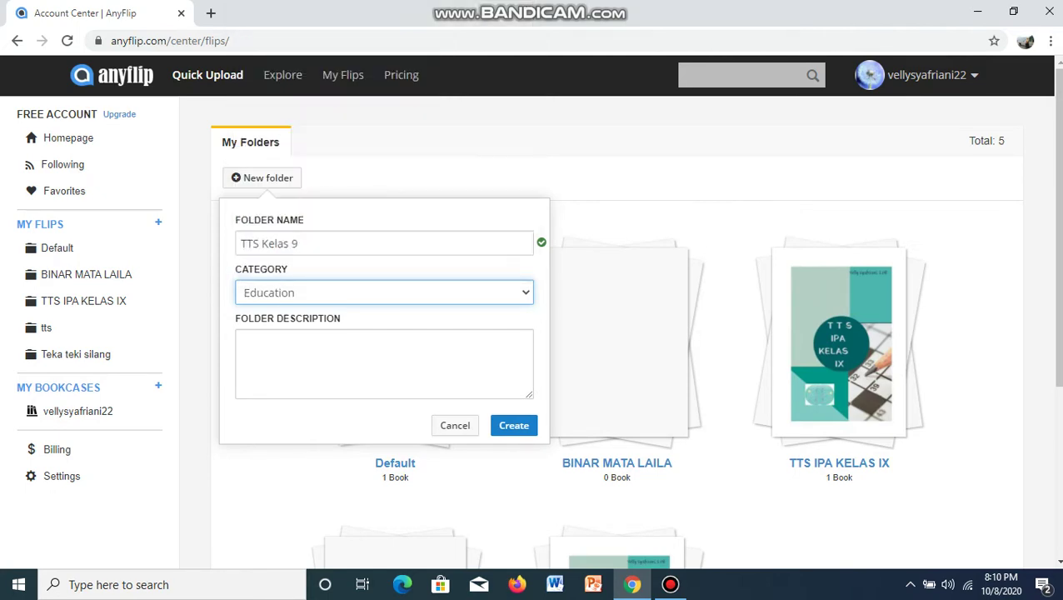
Describe the folder as "E-Book berisi teka-teki silang kelas 9" and create it.
click(240, 340)
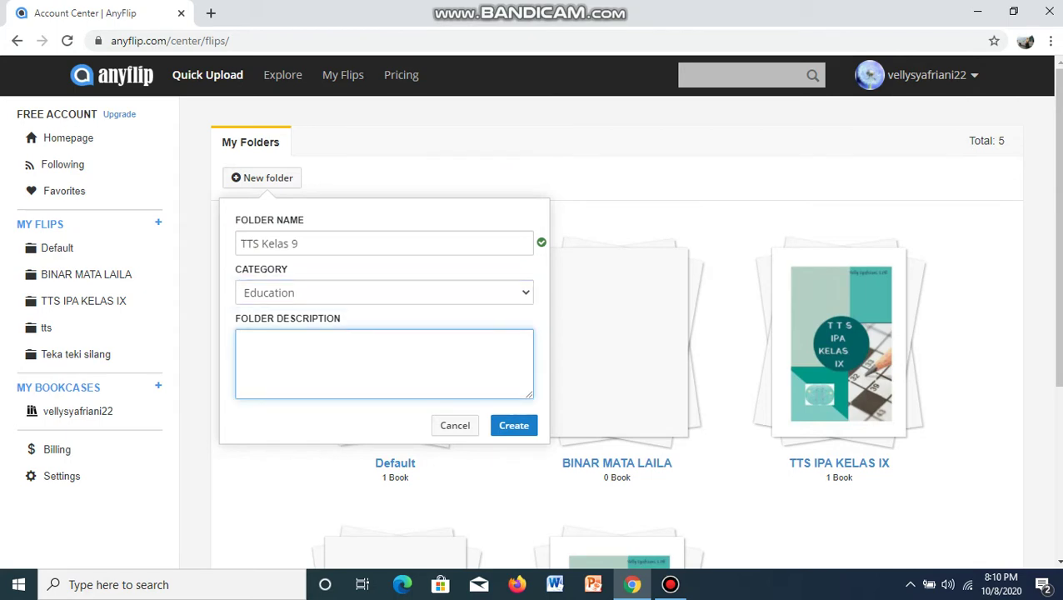
text(E-Book berisi teka-)
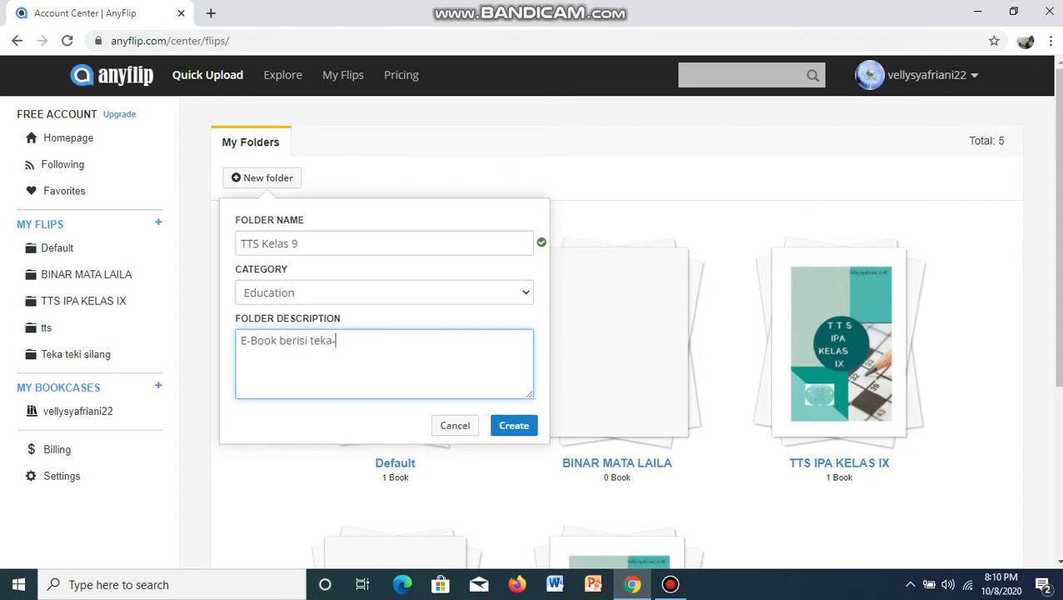
text(teki silang kelas)
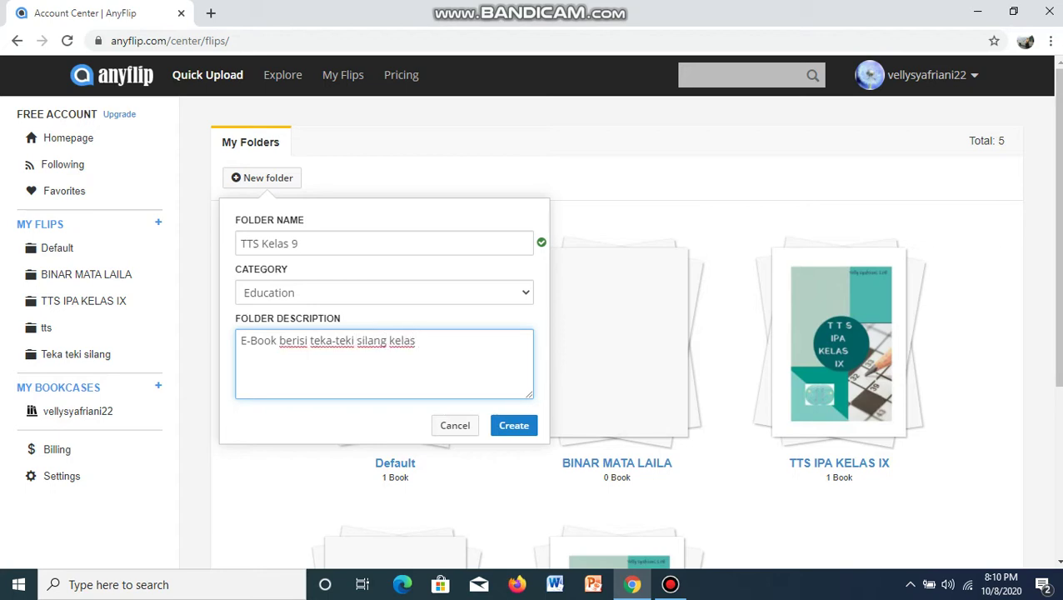
text( 9)
click(514, 425)
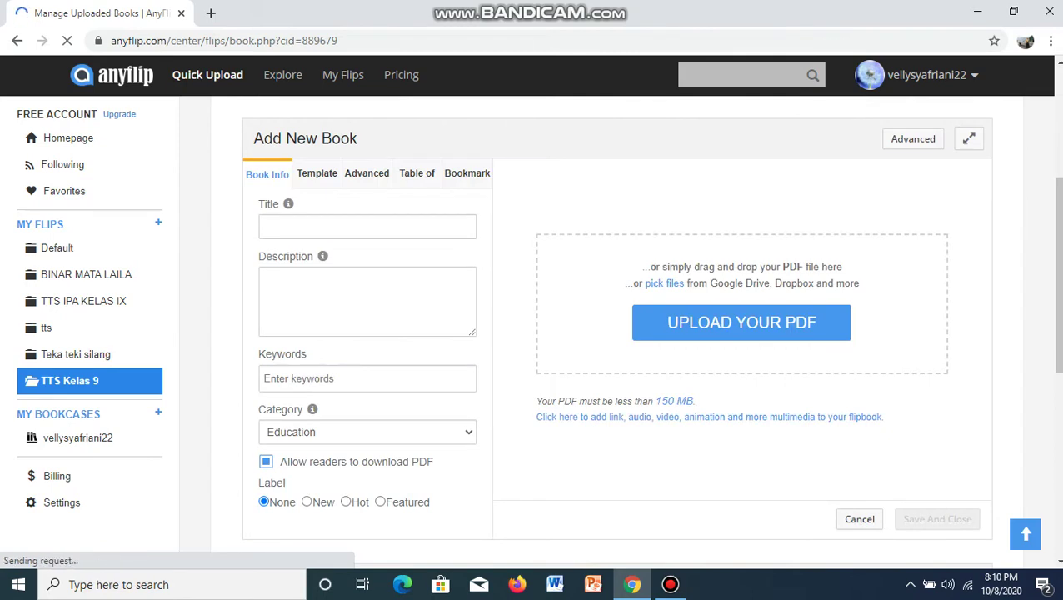
Title the new book "TTS Kelas 9".
click(366, 226)
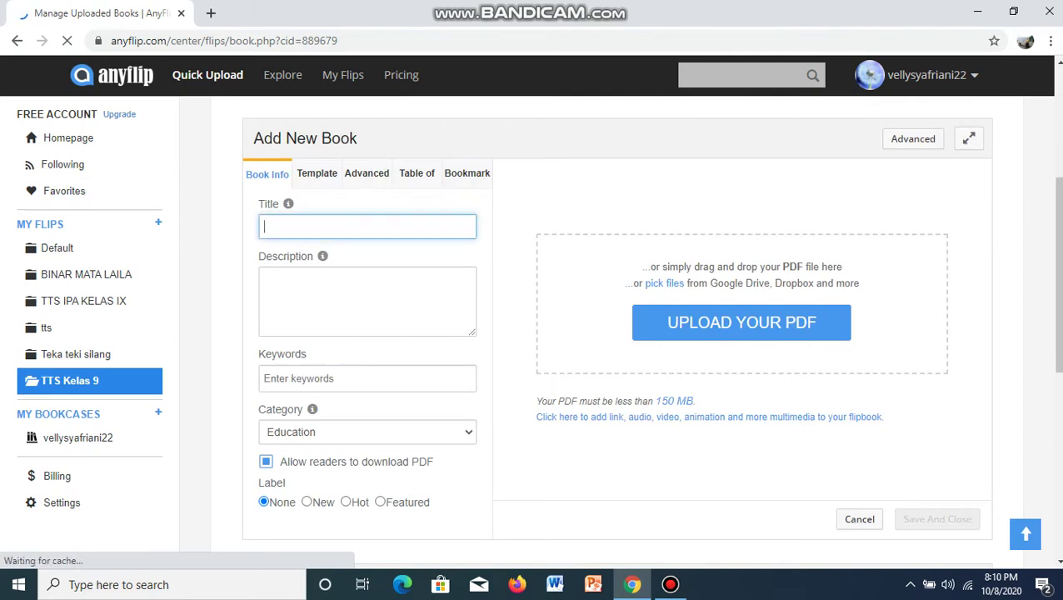
text(TTS )
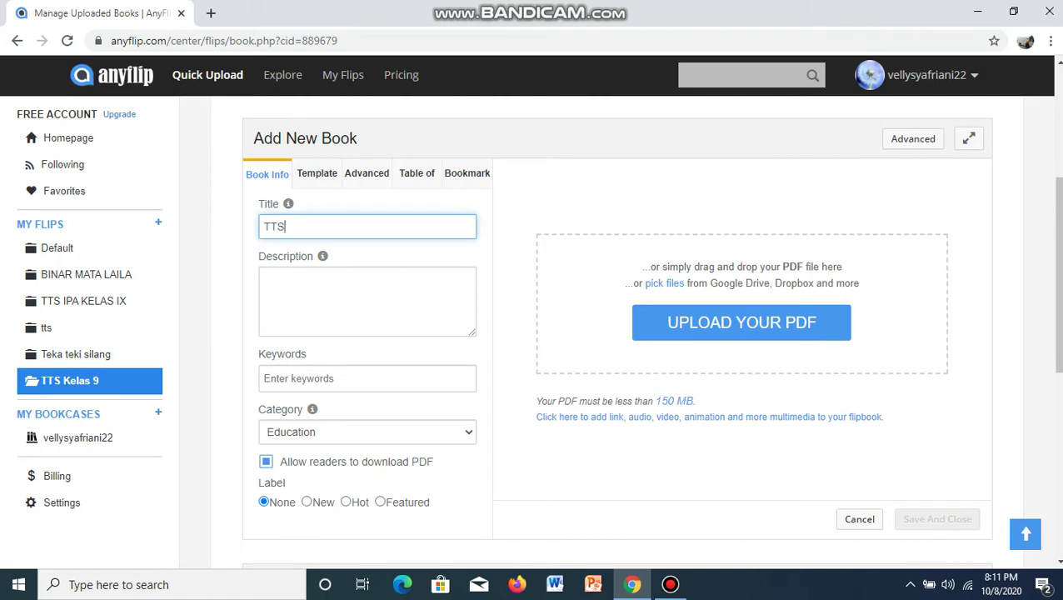
text(Ker)
key(BackSpace)
key(BackSpace)
key(BackSpace)
text(Kelas 9)
Enter "E-Book berisi teka-teki silang kelas 9" as the book's description.
click(265, 278)
text(E)
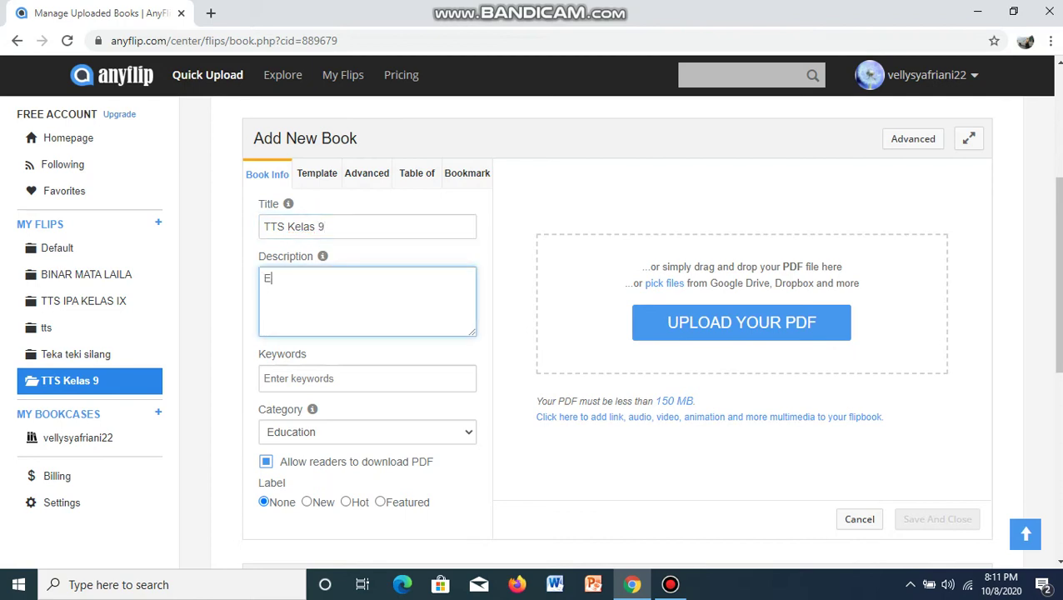
text(-book)
key(BackSpace)
key(BackSpace)
key(BackSpace)
key(BackSpace)
text(Book berisi teka-teki )
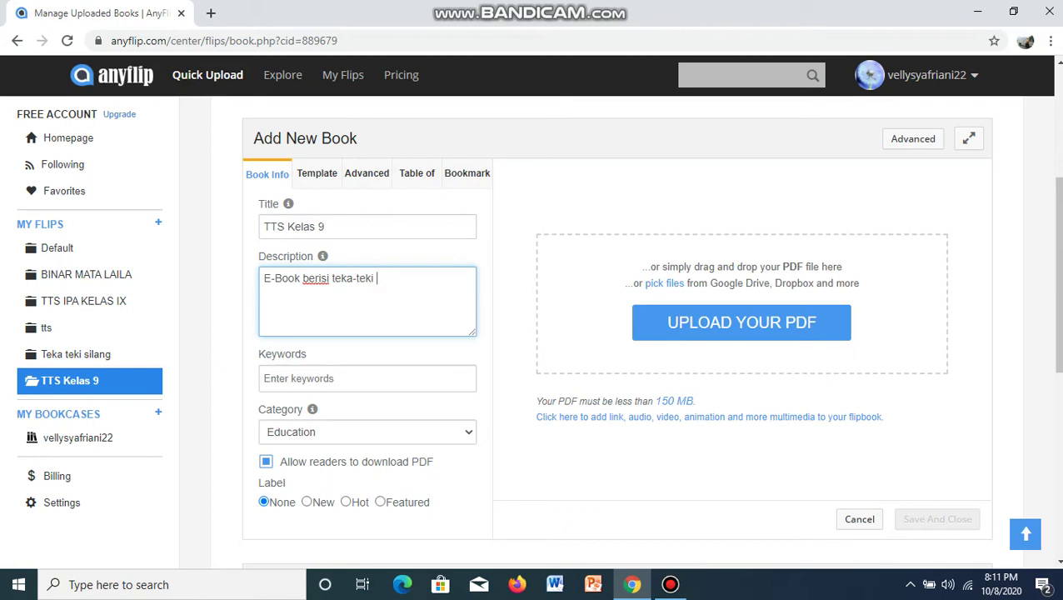
text(silang kelas 9)
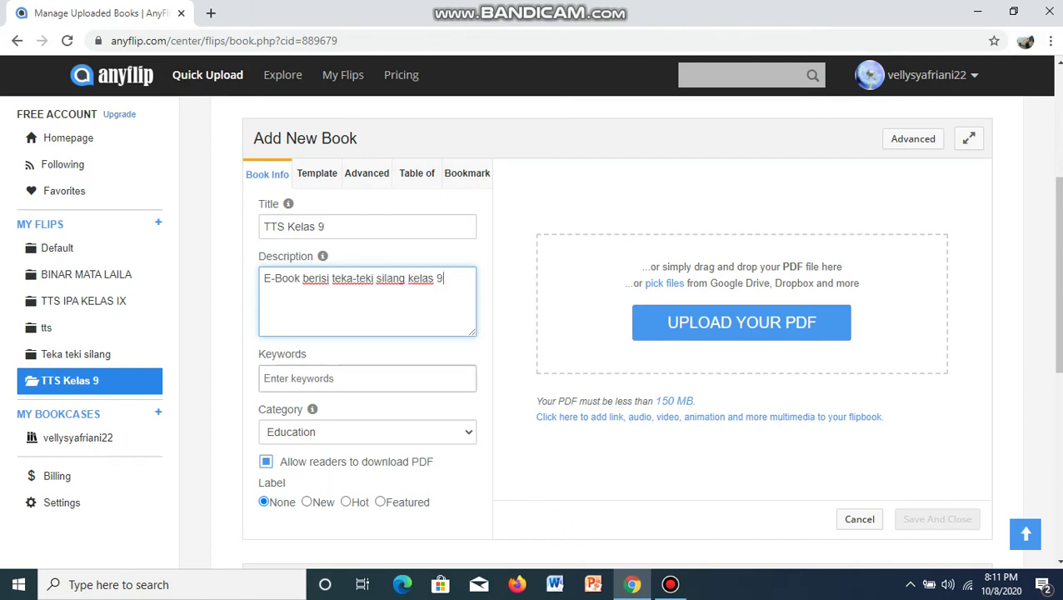
Add the keyword "TSS" to the book and disallow readers from downloading the PDF.
click(366, 378)
text(TSS)
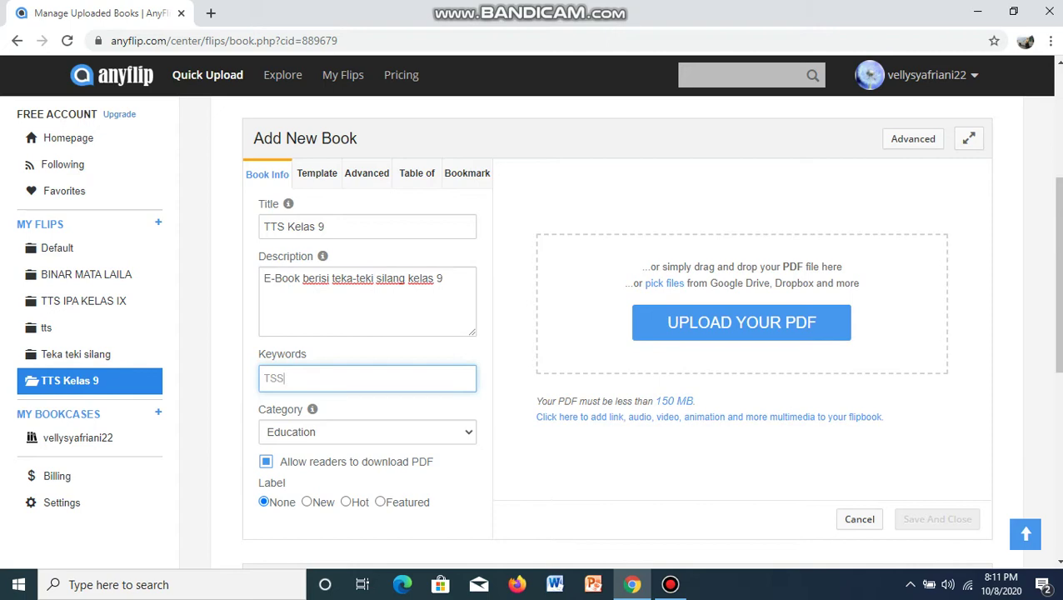
click(266, 461)
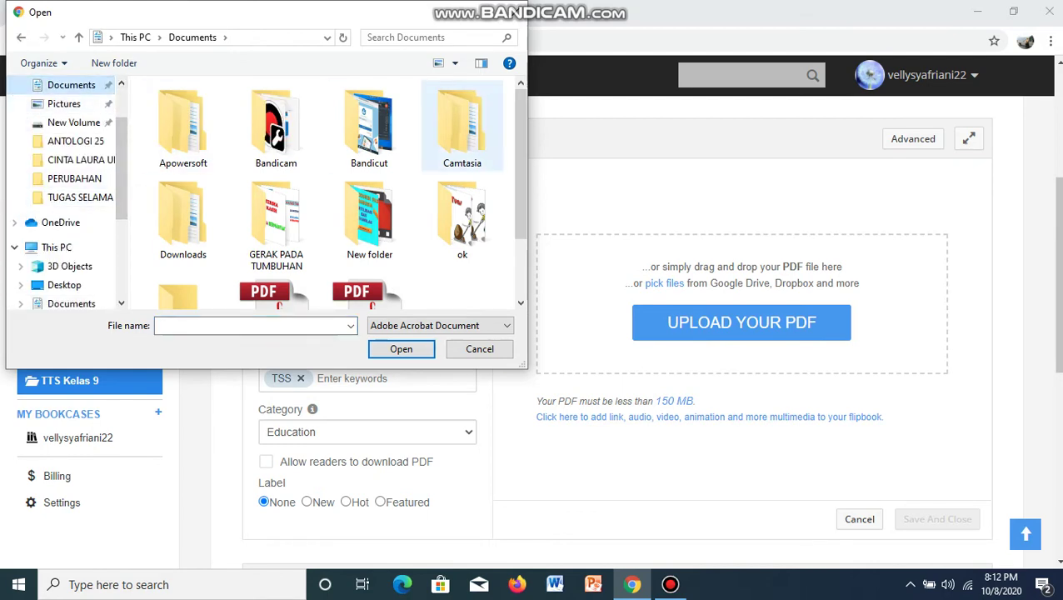
Upload the "TTS IPA Kelas IX -A5 (edit)" PDF from Documents and page forward through the book preview to pages 6-7.
scroll(519, 191, down, 2)
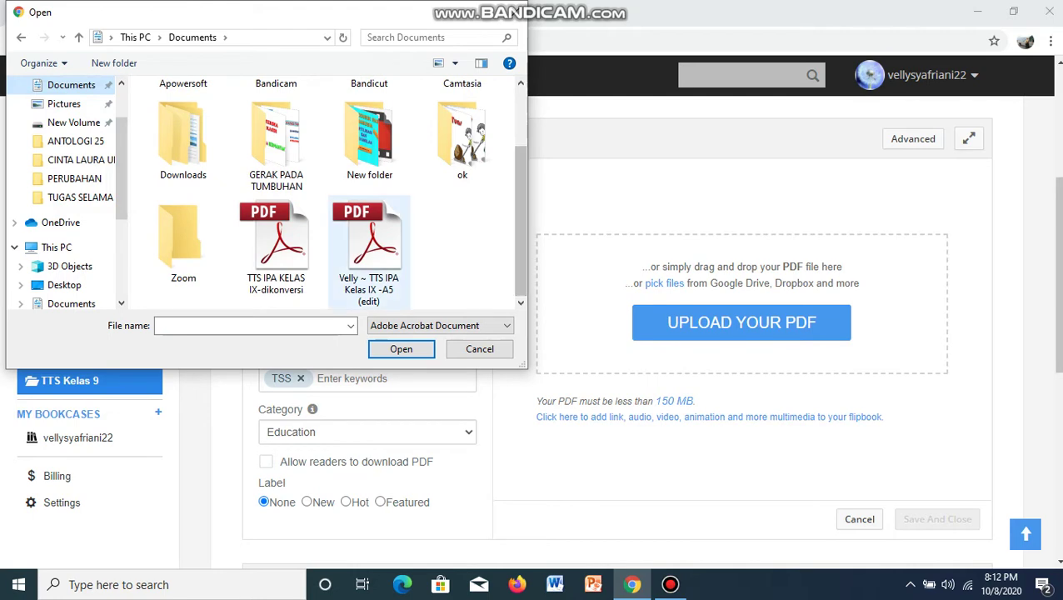
click(371, 246)
key(Return)
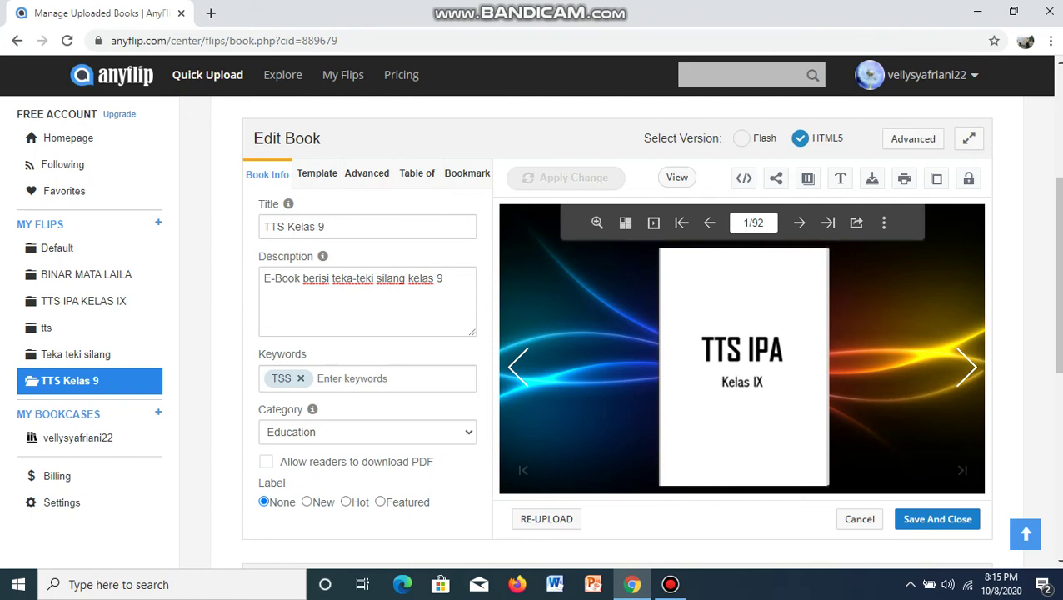
click(964, 366)
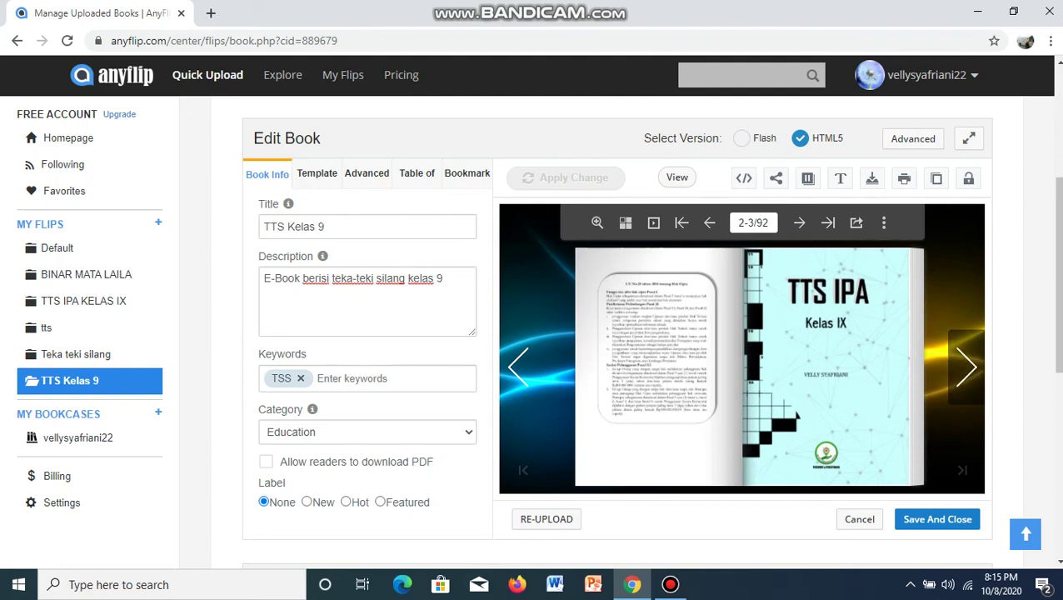
click(964, 366)
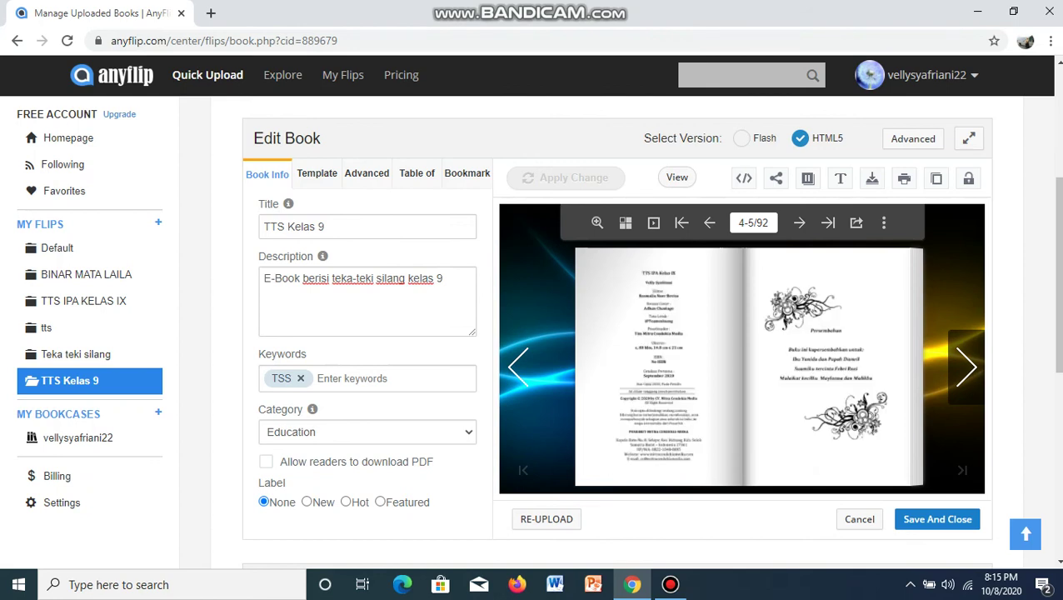
click(964, 367)
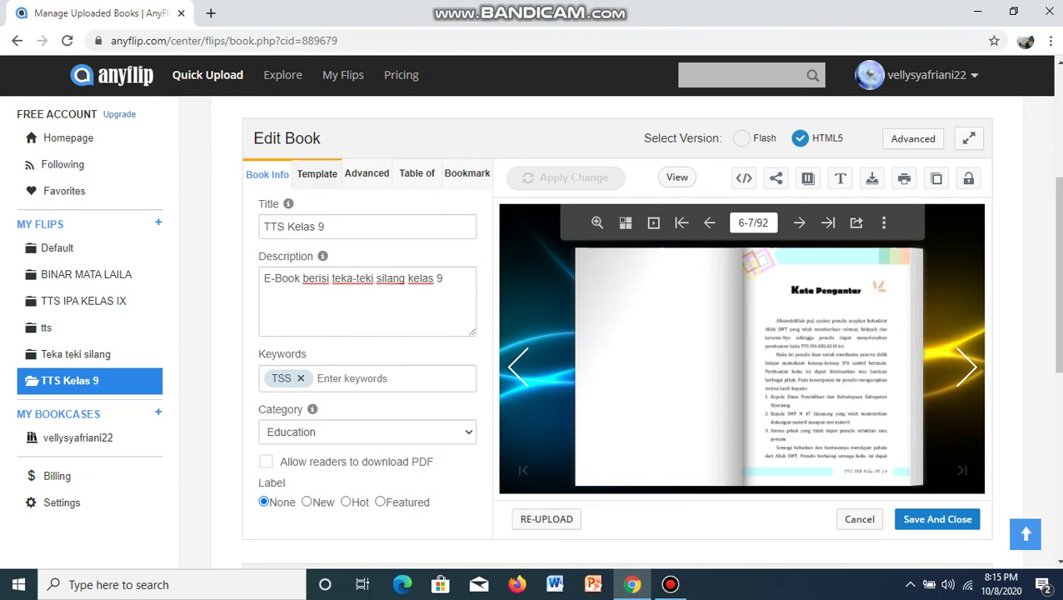
Apply the WaterDrop template from the Handy group to the book.
click(317, 173)
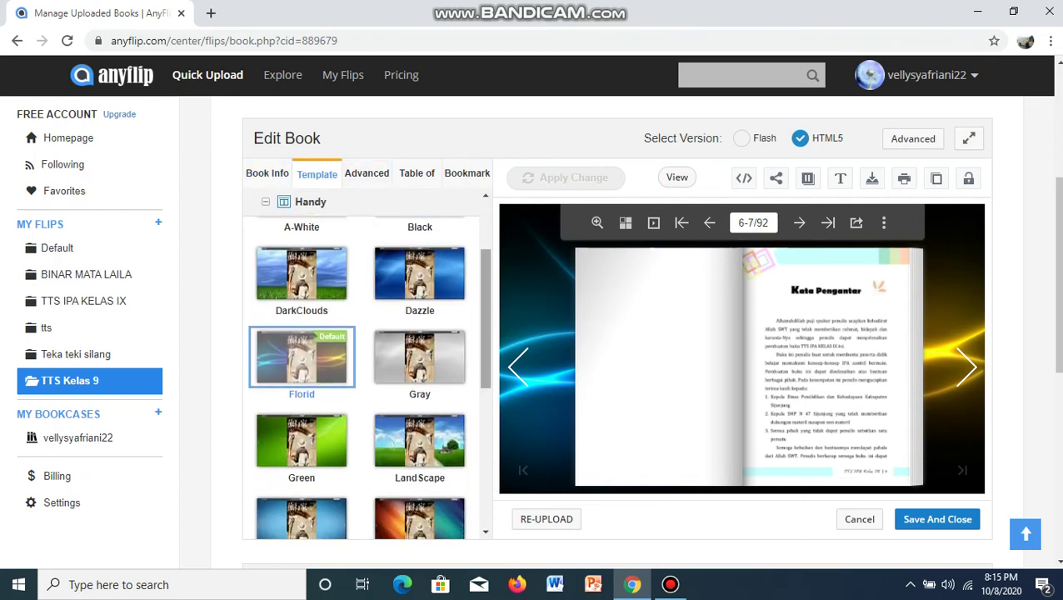
scroll(364, 375, down, 3)
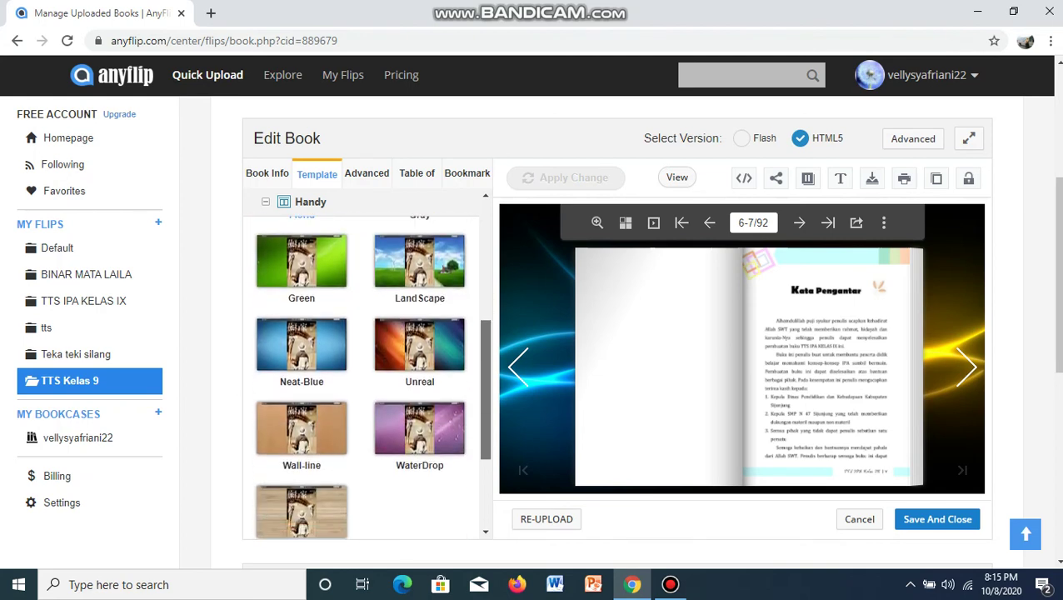
scroll(364, 375, up, 2)
scroll(364, 374, up, 1)
scroll(364, 375, down, 2)
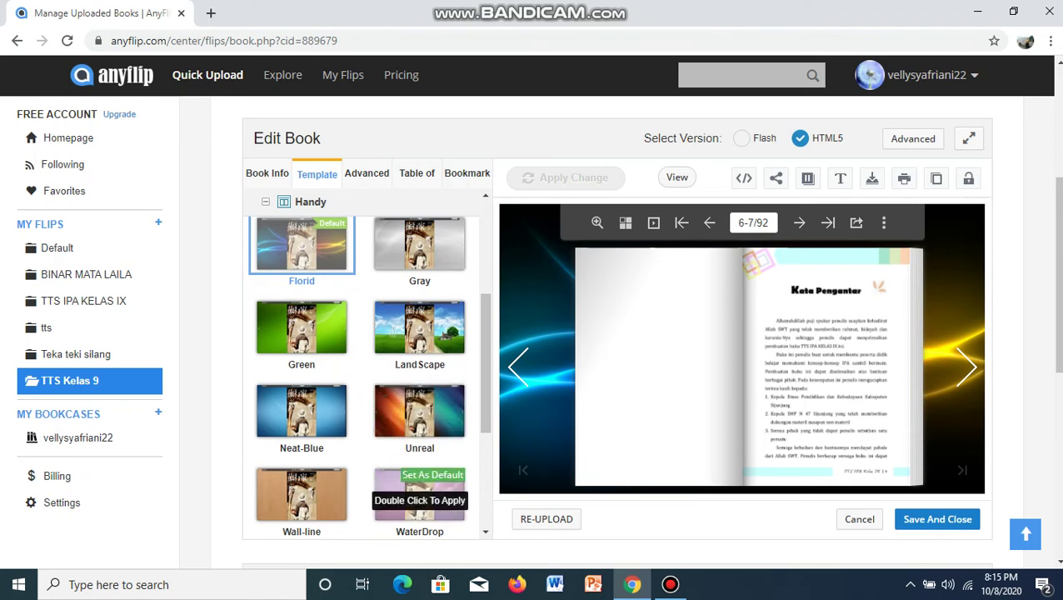
double_click(389, 500)
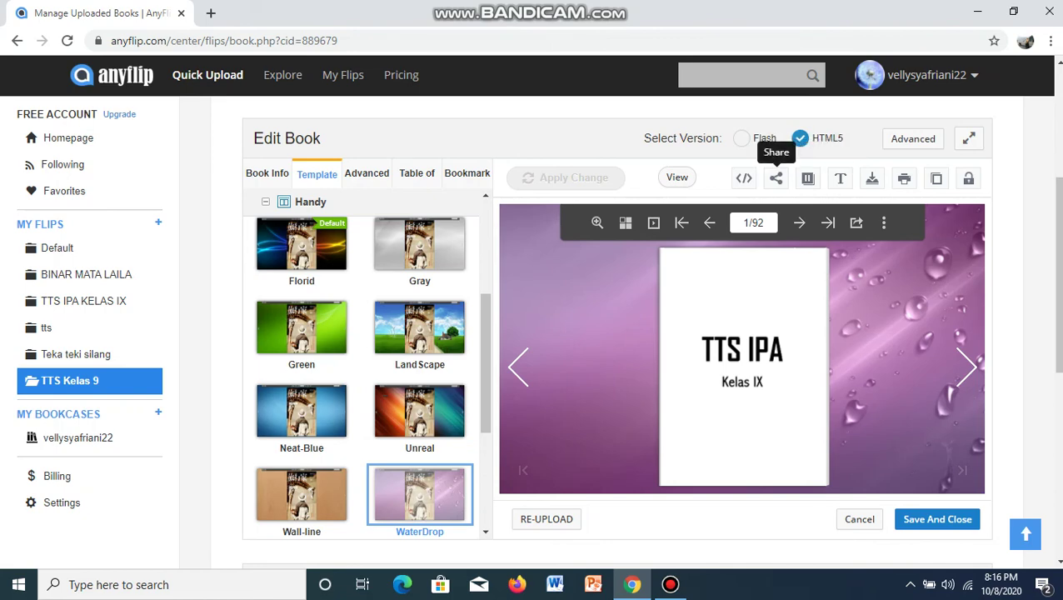
Copy the book's link from its sharing options and paste it into a blank Word document.
click(775, 178)
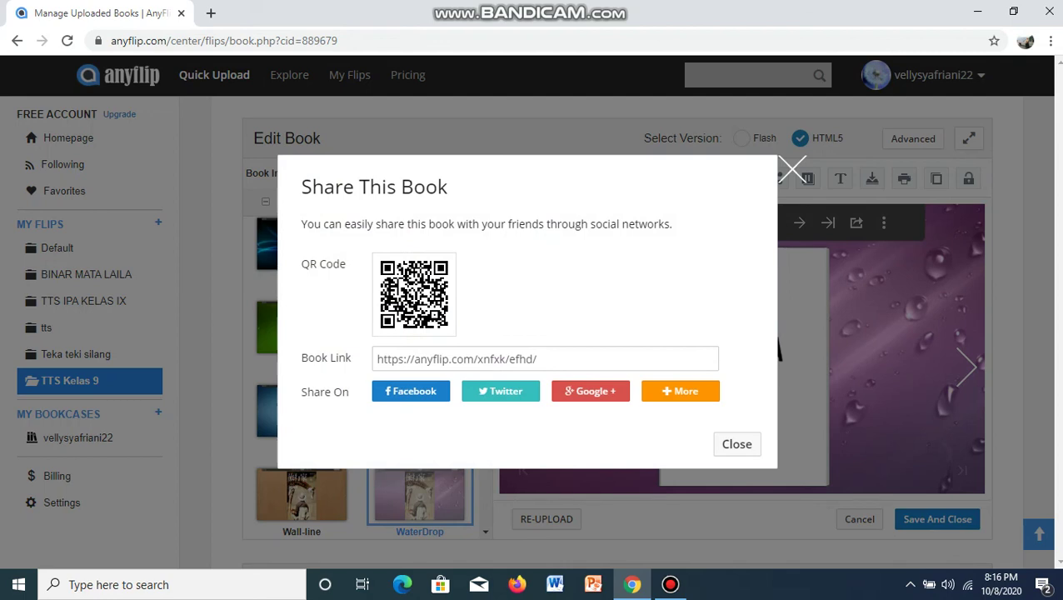
click(500, 359)
key(ctrl+a)
key(ctrl+c)
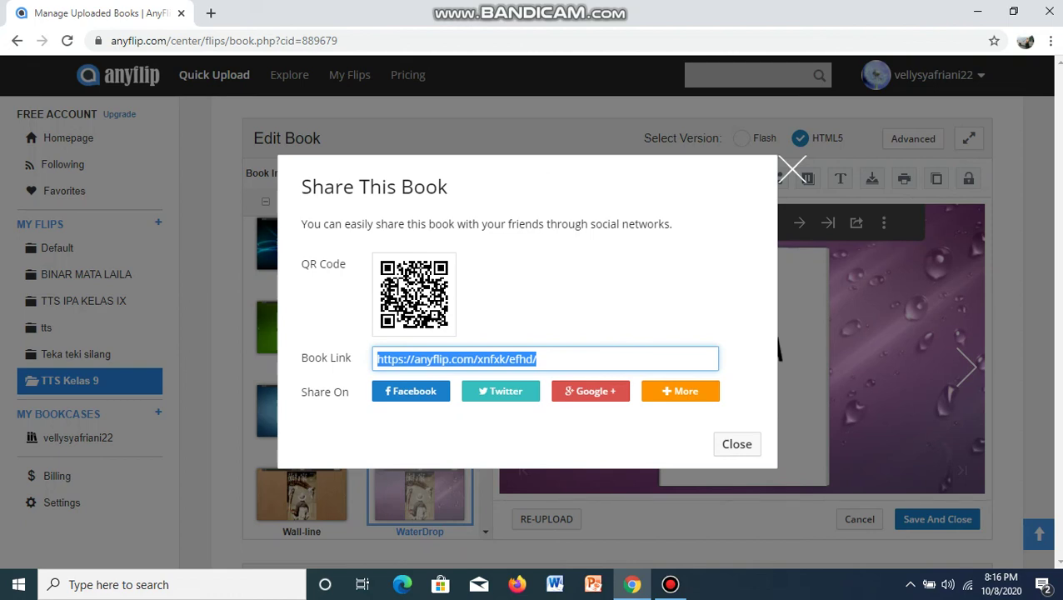
click(555, 583)
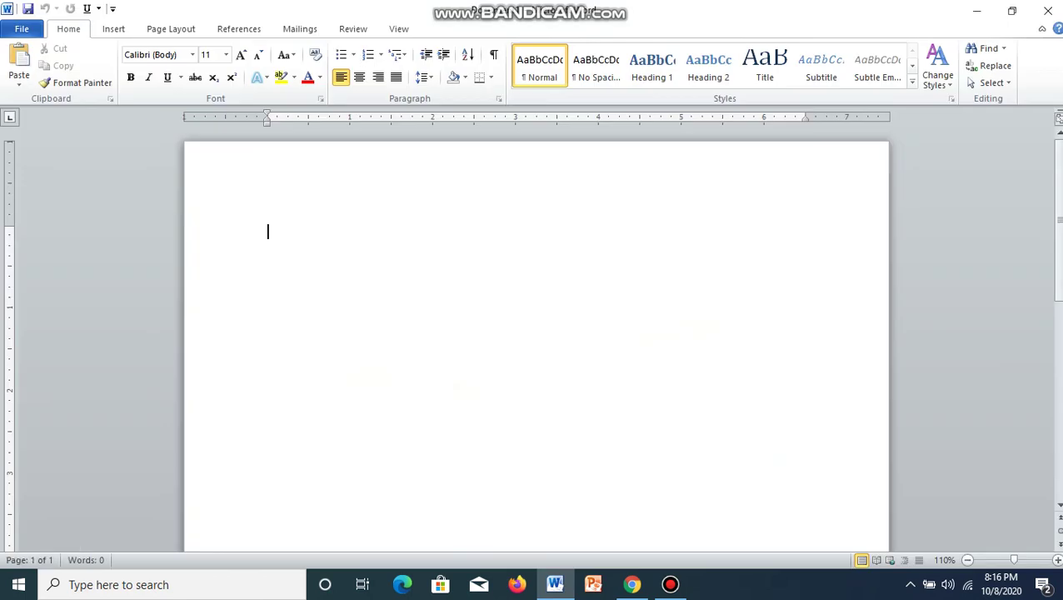
key(ctrl+v)
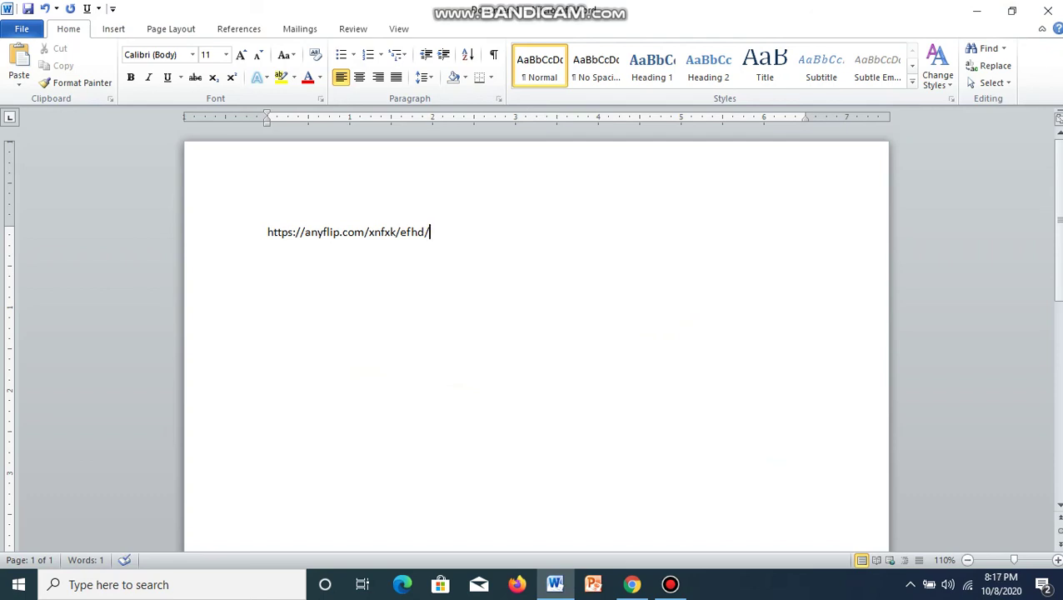
Save the Word document in Documents as "https1 3" and close both Word and the book's share dialog.
click(1047, 11)
key(Escape)
key(ctrl+s)
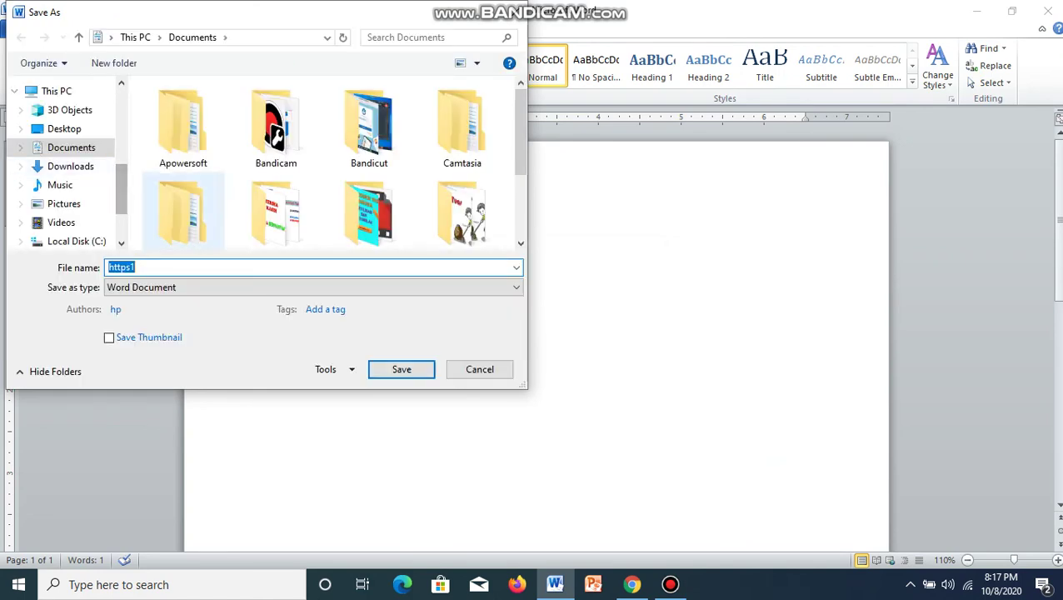
key(End)
text(3)
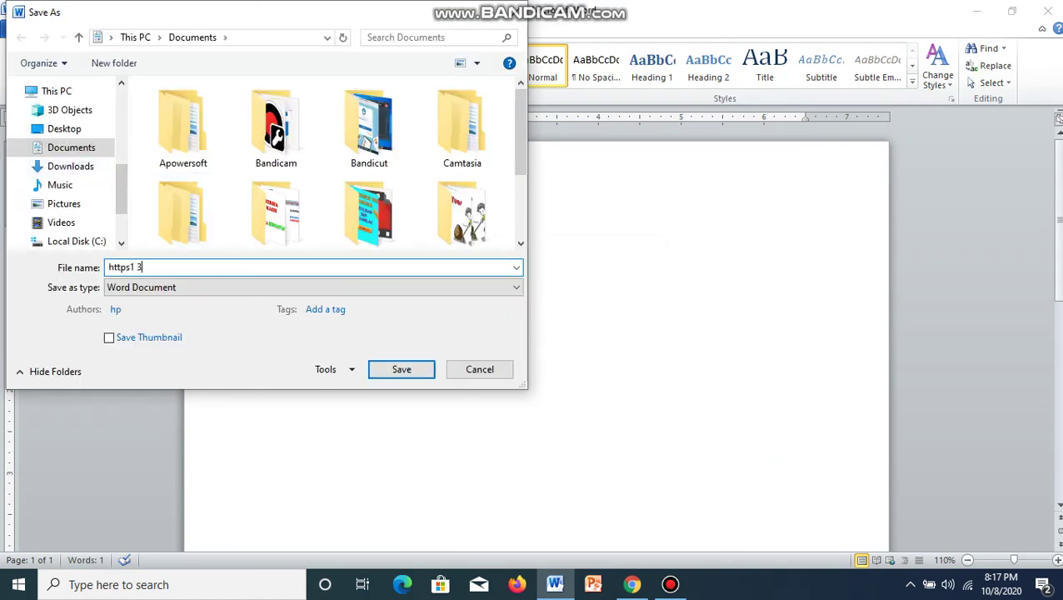
key(Return)
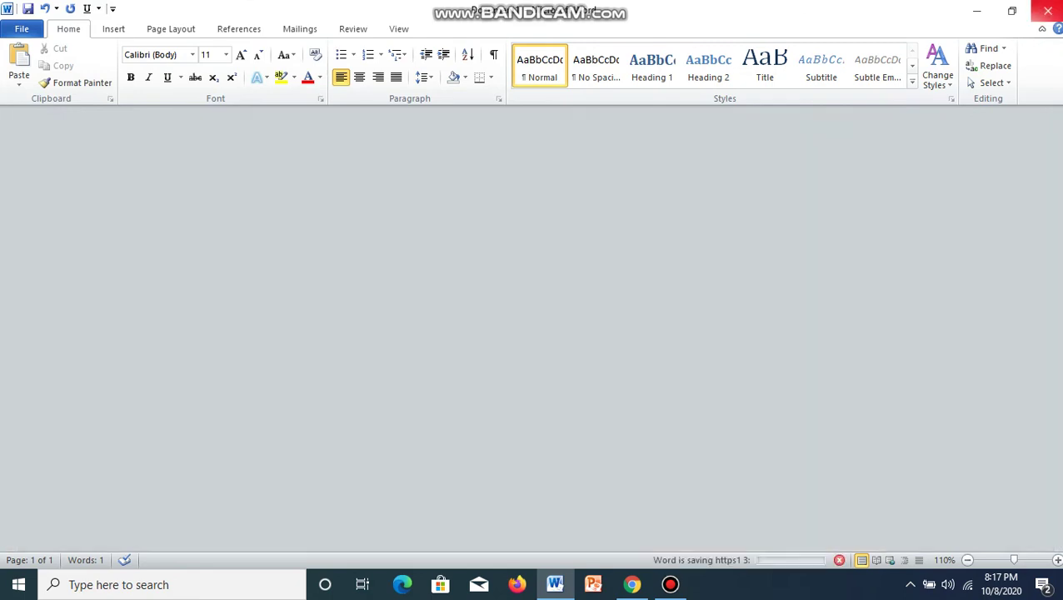
click(1047, 10)
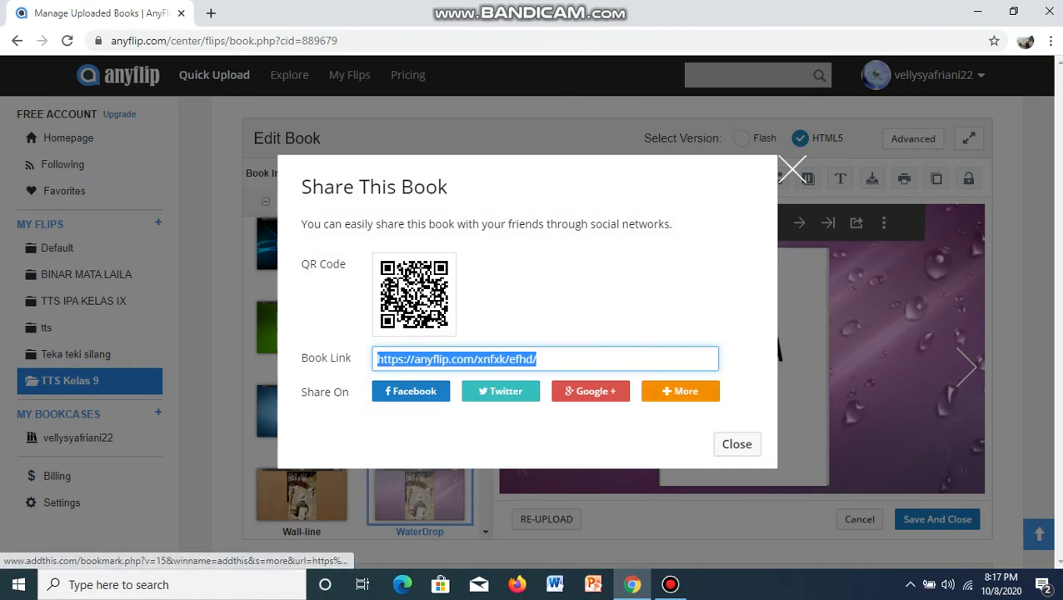
click(791, 169)
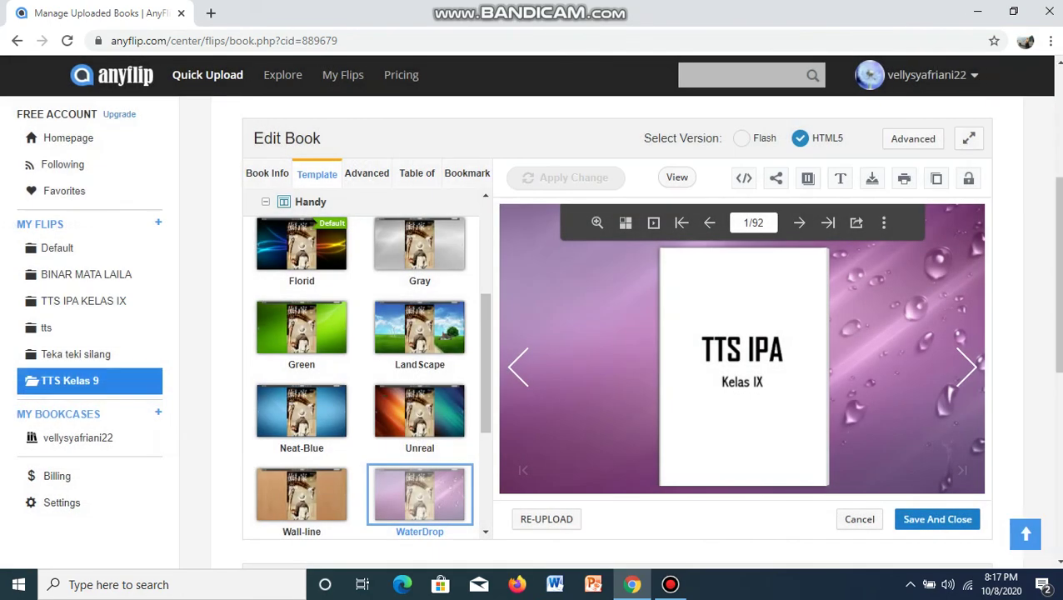